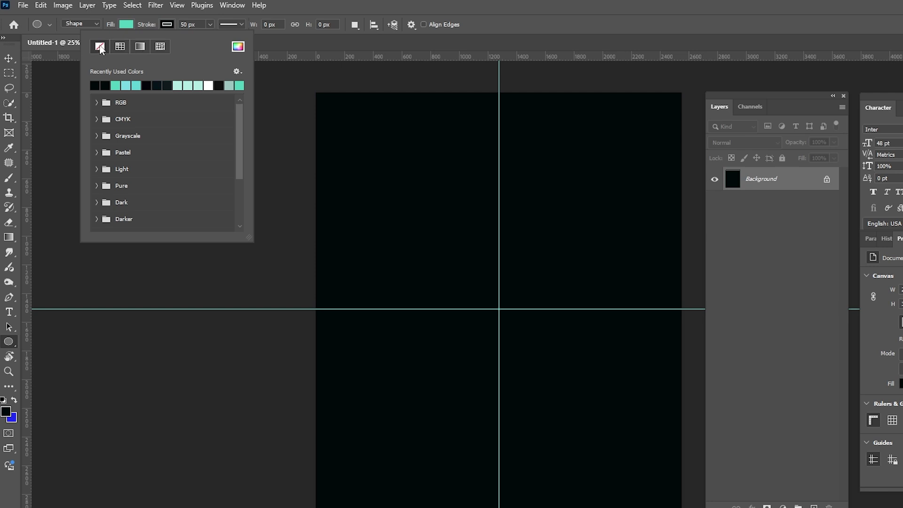
Draw a teal circle without a stroke, about 908 px in diameter, and center it on the guide intersection
left_click_drag(472, 273, 610, 402)
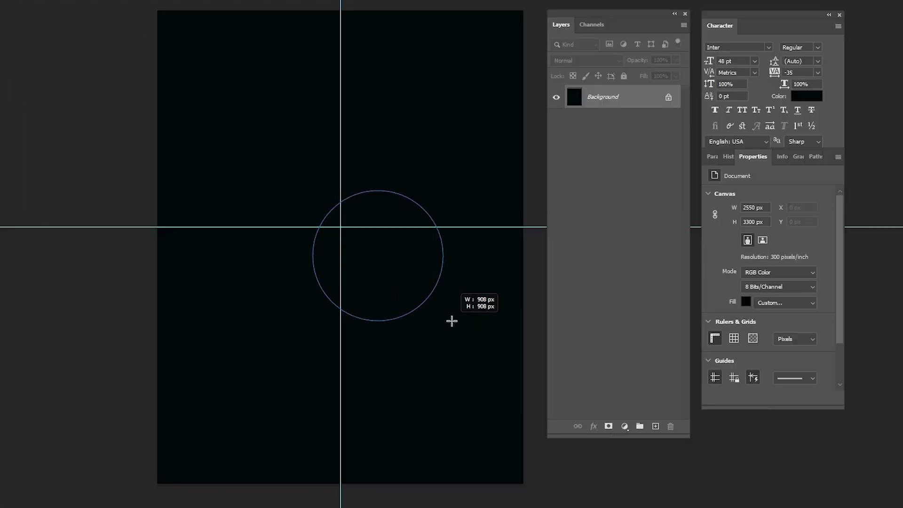
left_click_drag(451, 321, 452, 321)
left_click_drag(424, 268, 386, 236)
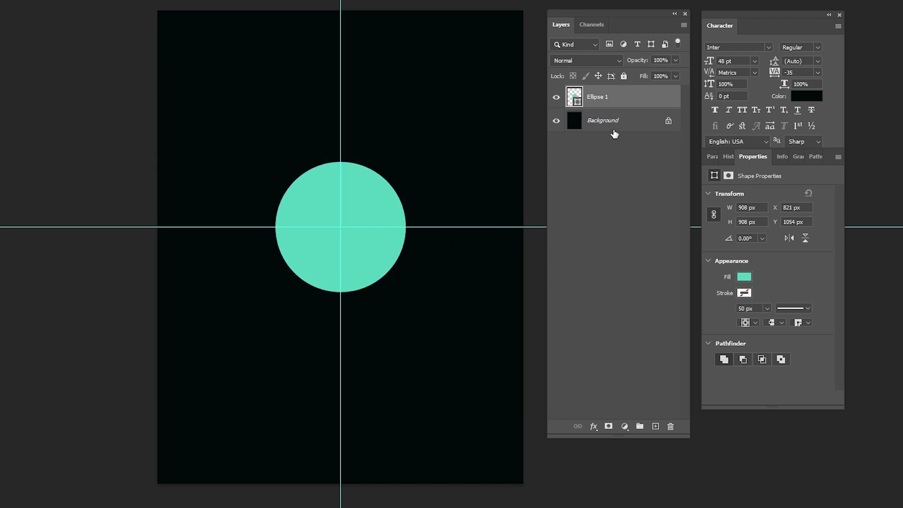
With the Background layer active, set up the Triangle tool with a black stroke of 45 px
left_click(611, 121)
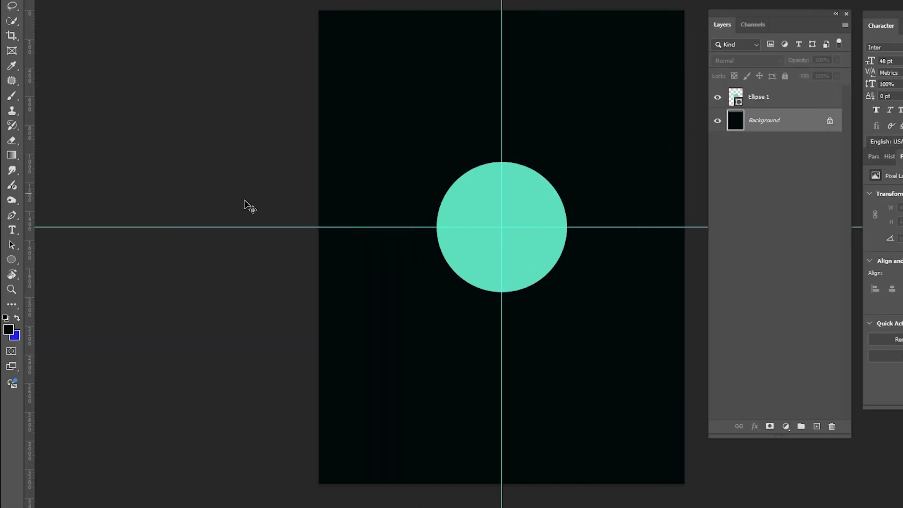
right_click(11, 259)
left_click(65, 282)
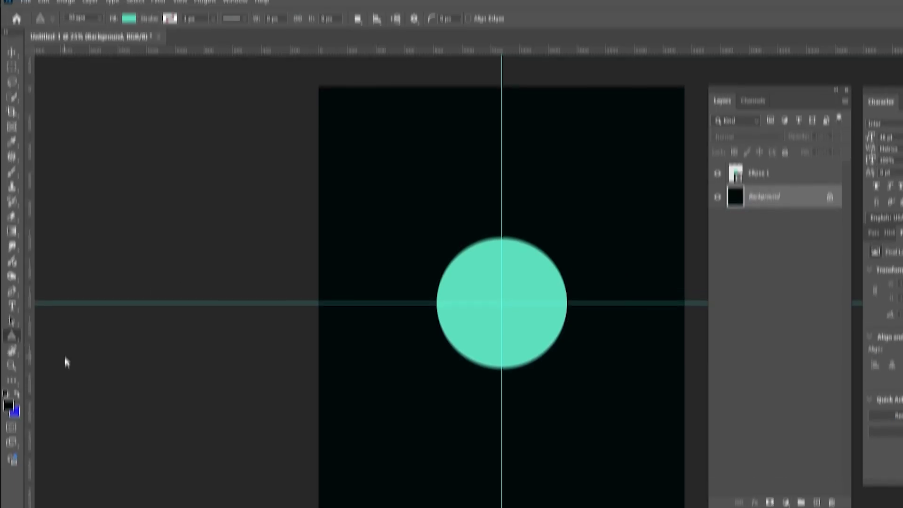
left_click(170, 24)
left_click(100, 84)
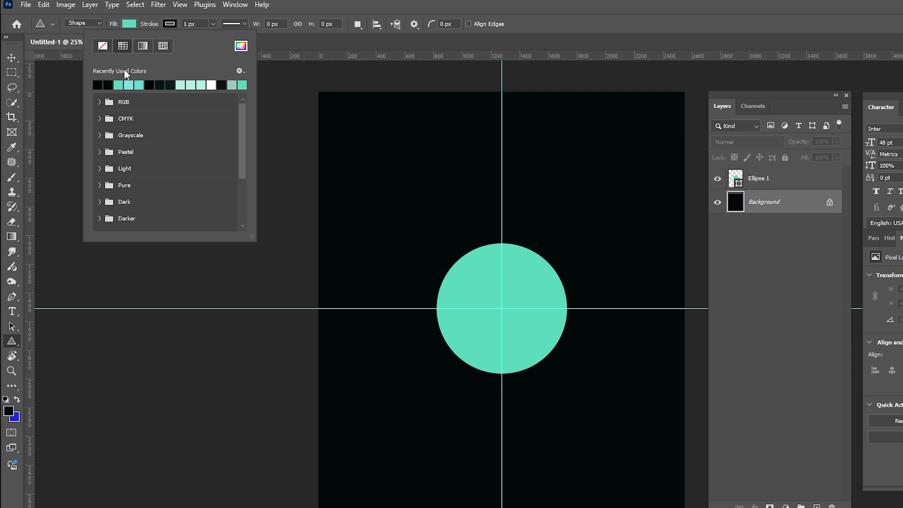
left_click(204, 24)
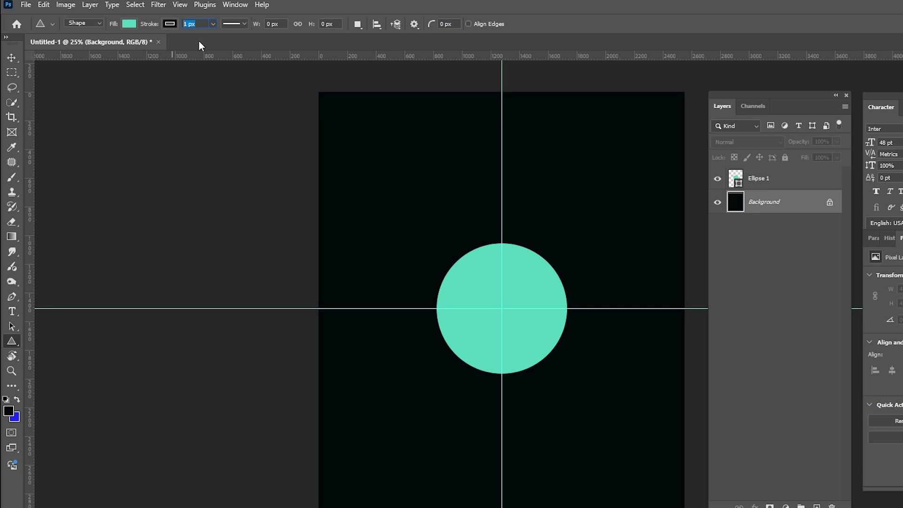
type("45")
key("Return")
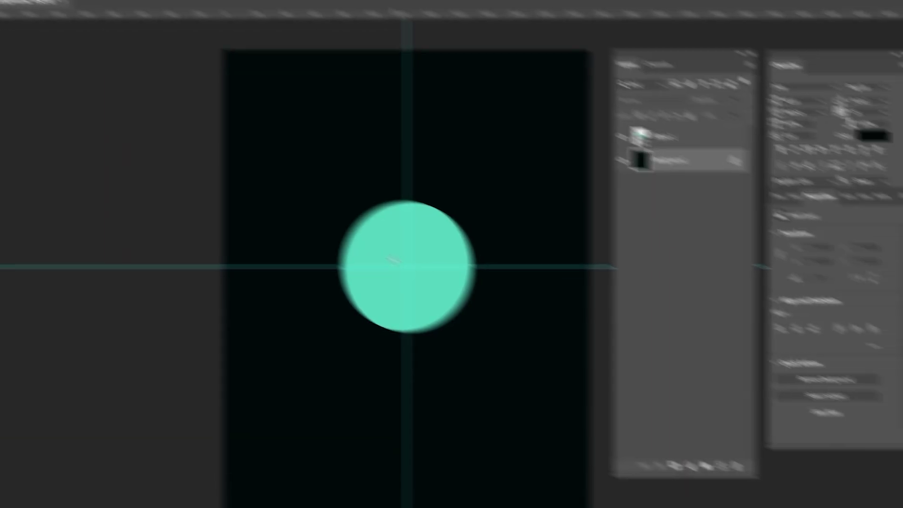
Draw a triangle about 488 by 644 px and place it above the circle layer with its apex at the guide intersection
left_click_drag(487, 299, 500, 319)
left_click_drag(323, 241, 380, 312)
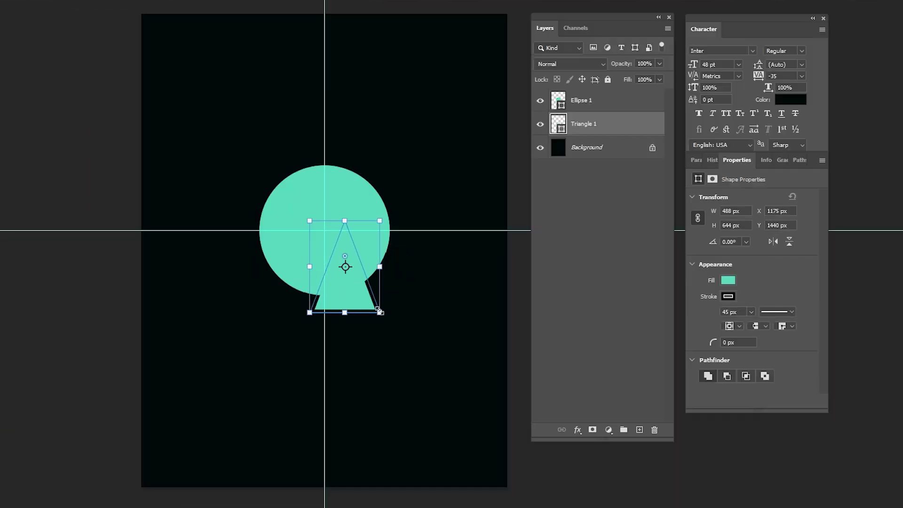
mouse_move(610, 122)
left_mouse_down()
mouse_move(615, 90)
mouse_move(604, 99)
left_mouse_up()
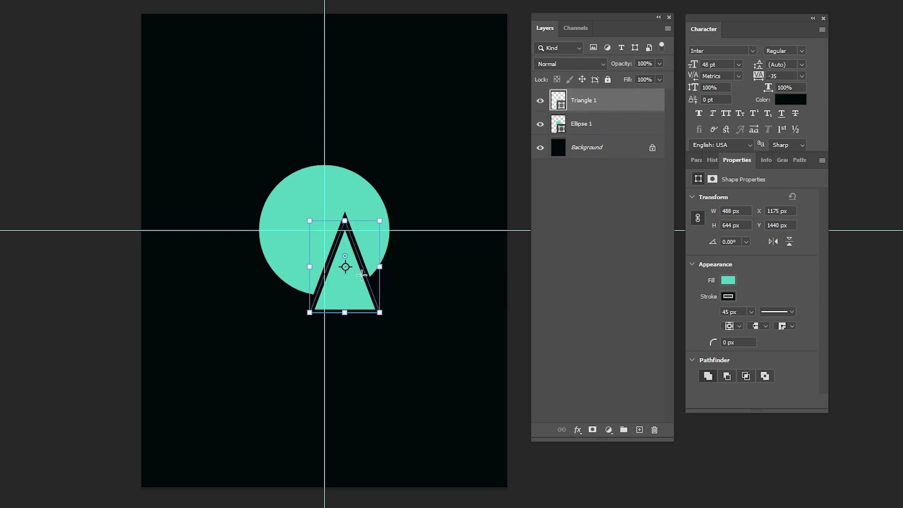
left_click_drag(365, 281, 345, 303)
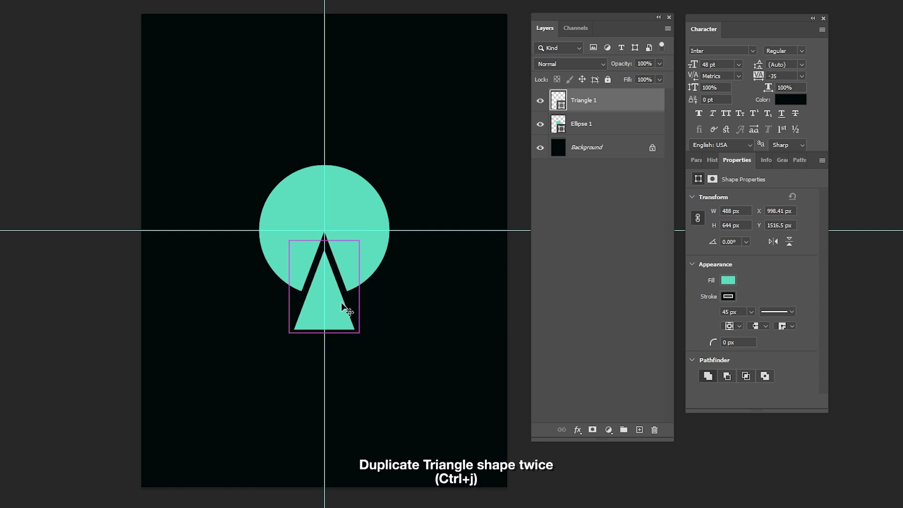
Duplicate the triangle twice and rotate the topmost copy -135° about the guide intersection
key("ctrl+j")
key("ctrl+j")
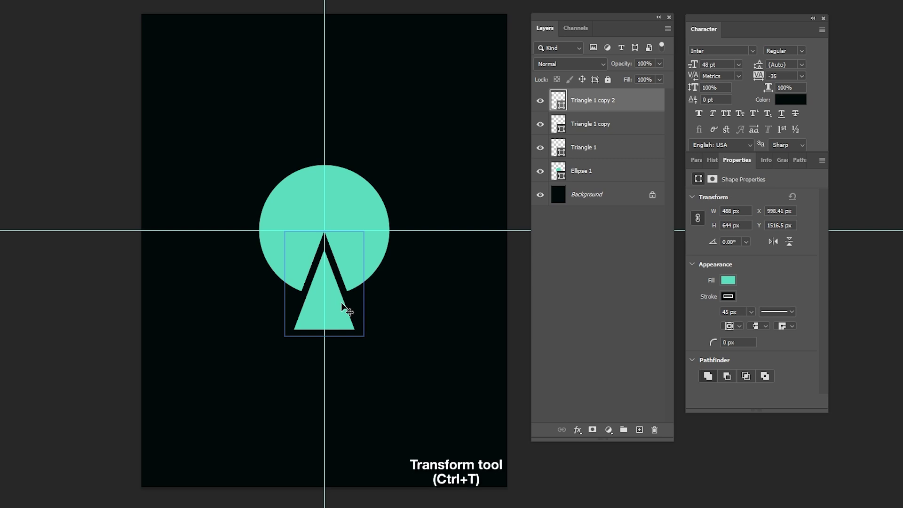
key("ctrl+t")
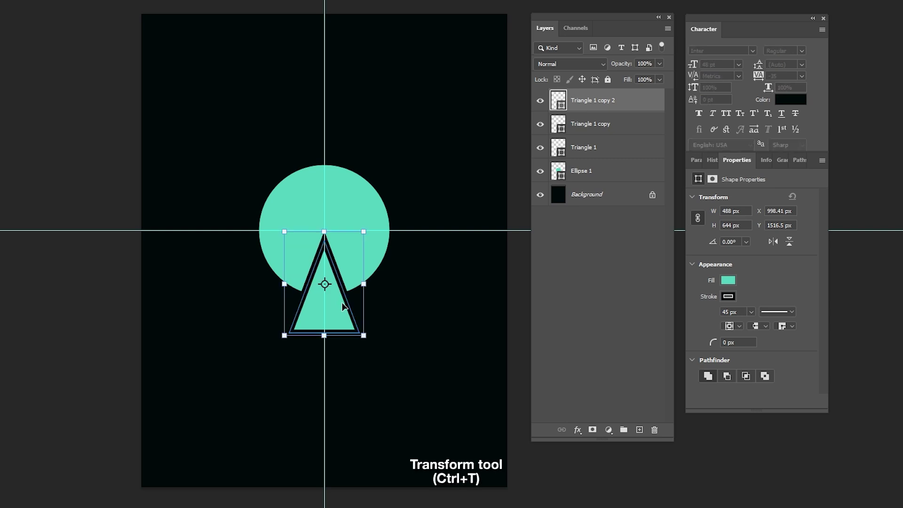
left_click_drag(324, 283, 325, 232)
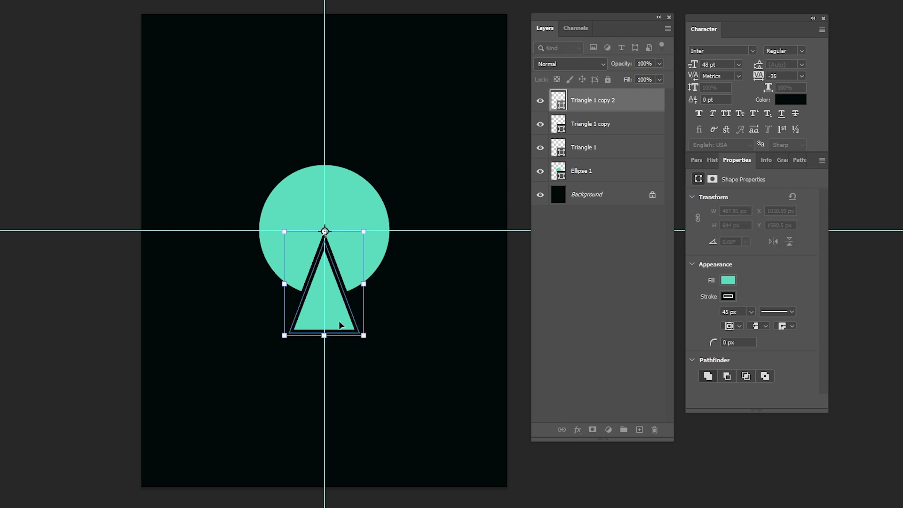
left_click_drag(345, 356, 424, 71)
key("Return")
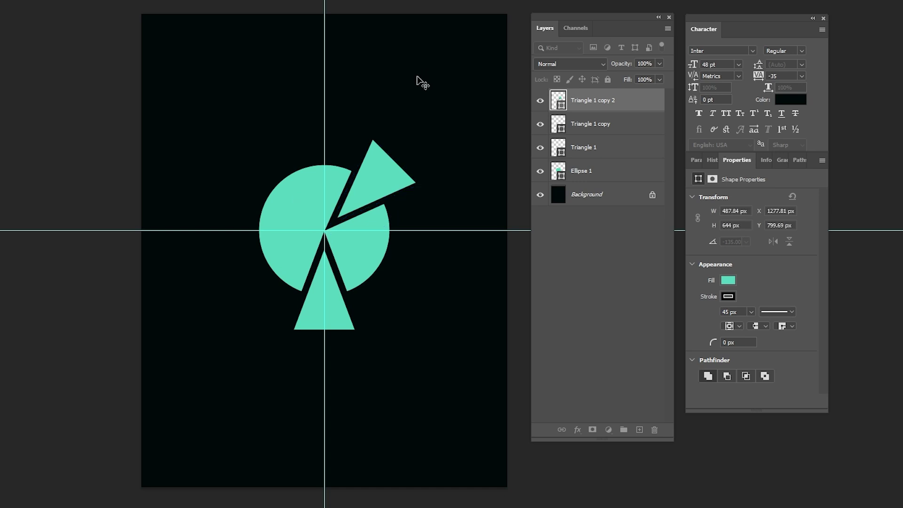
Rotate the other triangle copy 135° about the guide intersection
left_click(605, 132)
key("ctrl+t")
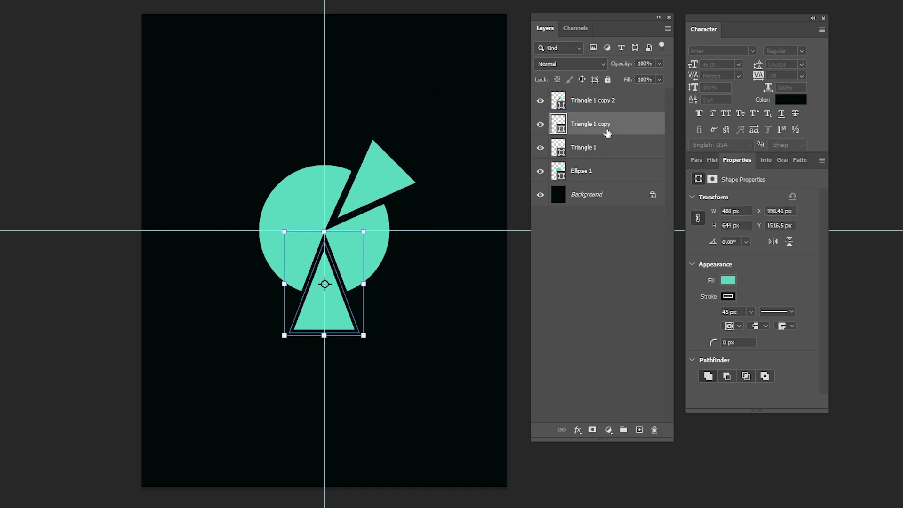
left_click_drag(325, 284, 325, 231)
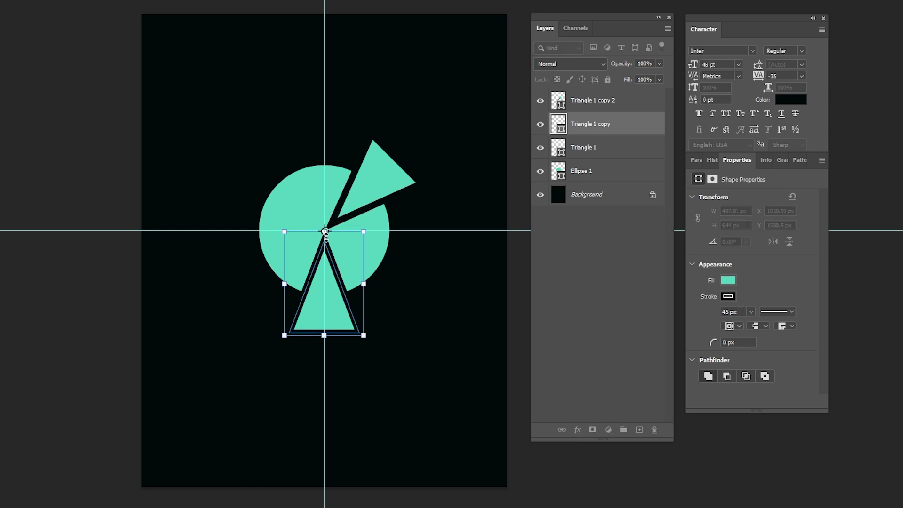
left_click_drag(295, 361, 250, 122)
key("Return")
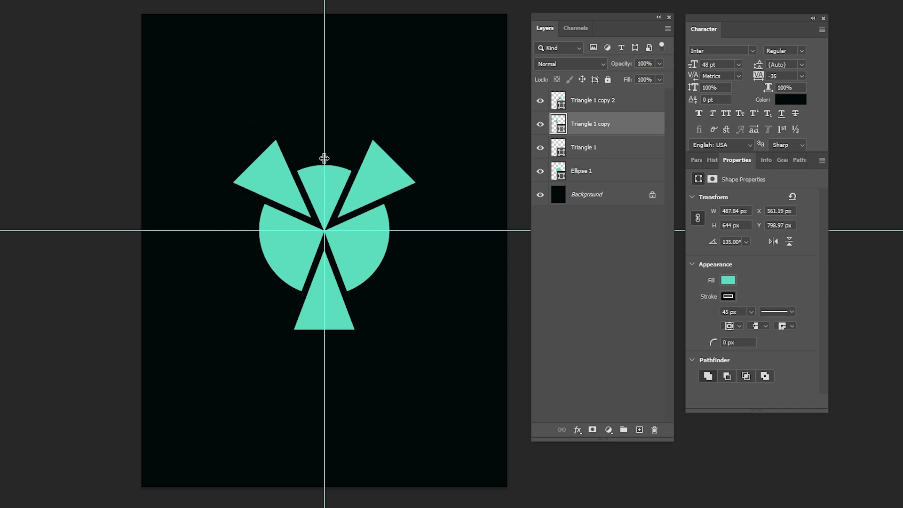
Flip all three triangles vertically together
left_click(616, 151)
left_click(618, 100, "shift")
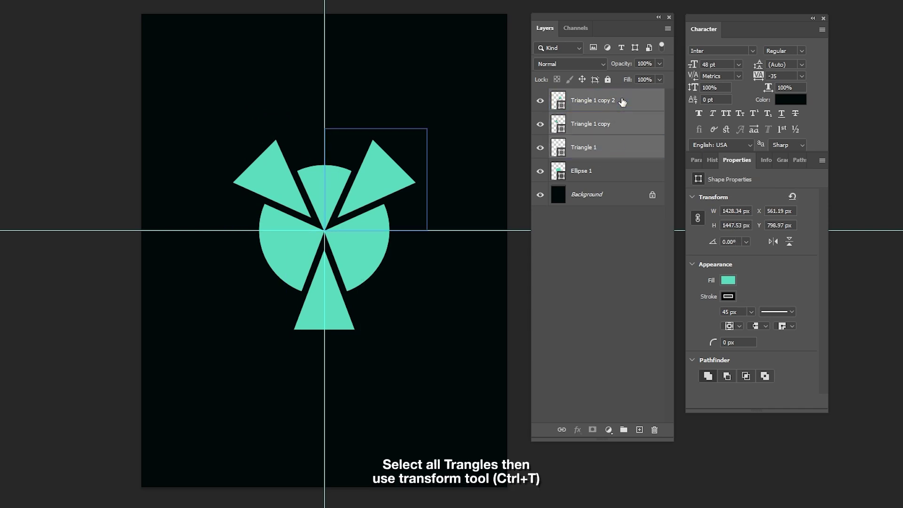
key("ctrl+t")
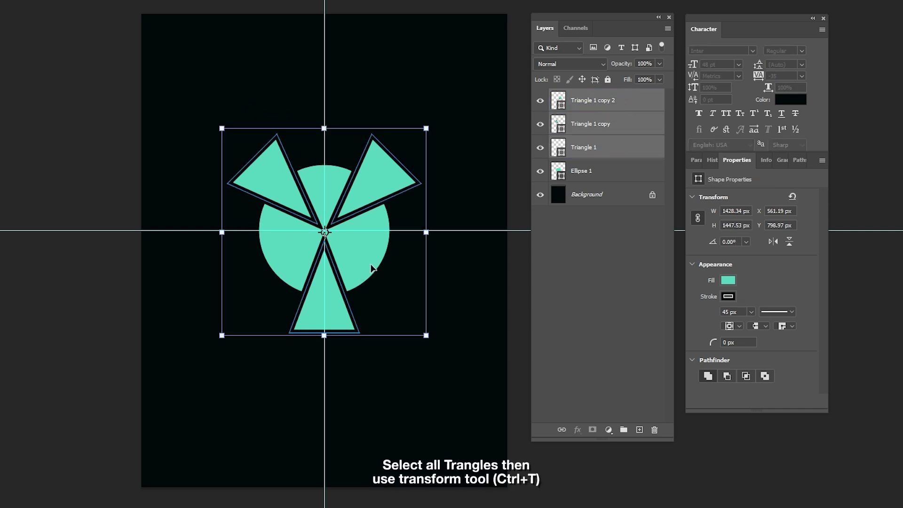
right_click(494, 250)
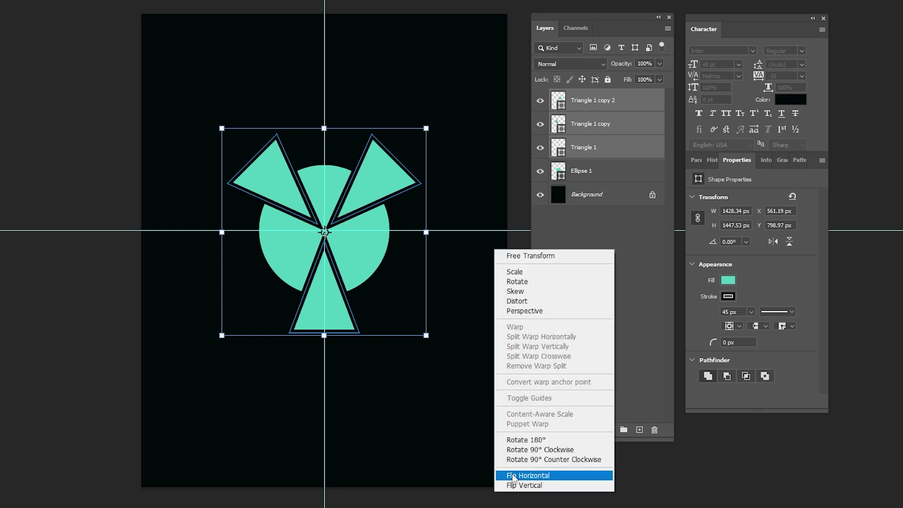
left_click(517, 485)
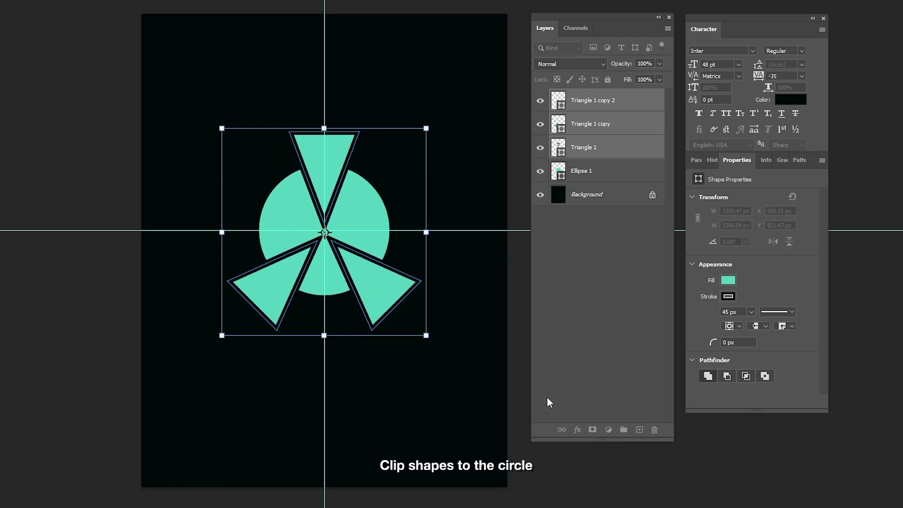
key("Return")
Clip the three triangle layers to the circle layer
left_click(627, 172)
left_click(629, 147)
left_click(623, 156, "alt")
left_click(629, 131, "alt")
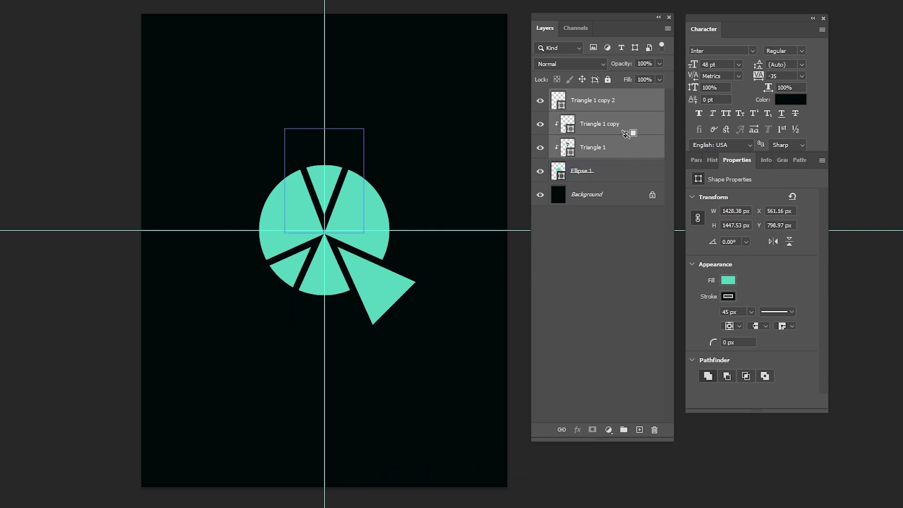
left_click(630, 108, "alt")
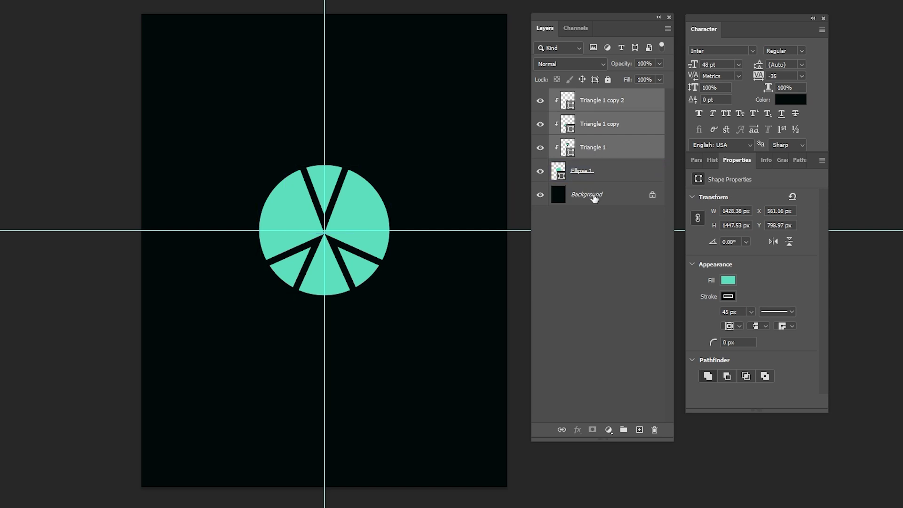
Draw a second triangle about 471 by 408 px, move its layer to the top of the stack and center it over the circle
left_click(591, 206)
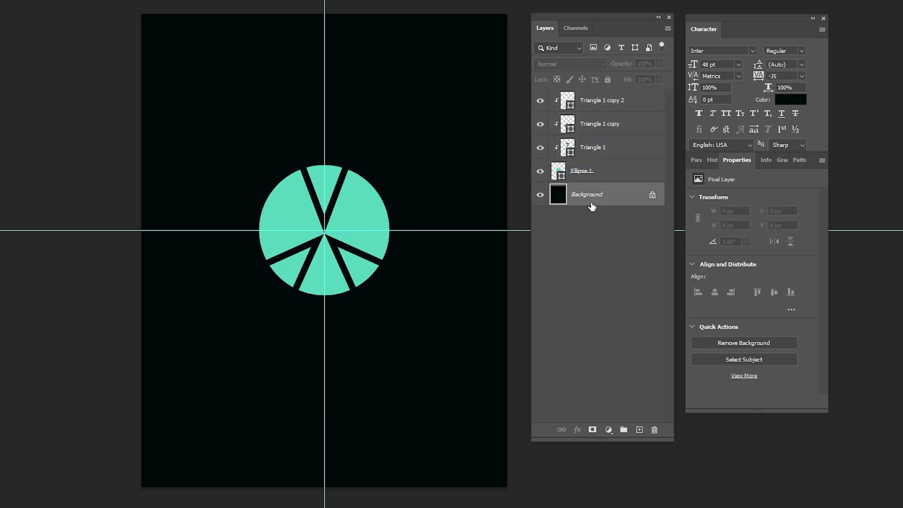
left_click(315, 222)
key("u")
left_click_drag(286, 206, 322, 227)
left_click_drag(588, 194, 604, 91)
left_click_drag(308, 220, 344, 244)
Flip the new triangle vertically and shift it down to sit in the middle of the circle
key("ctrl+t")
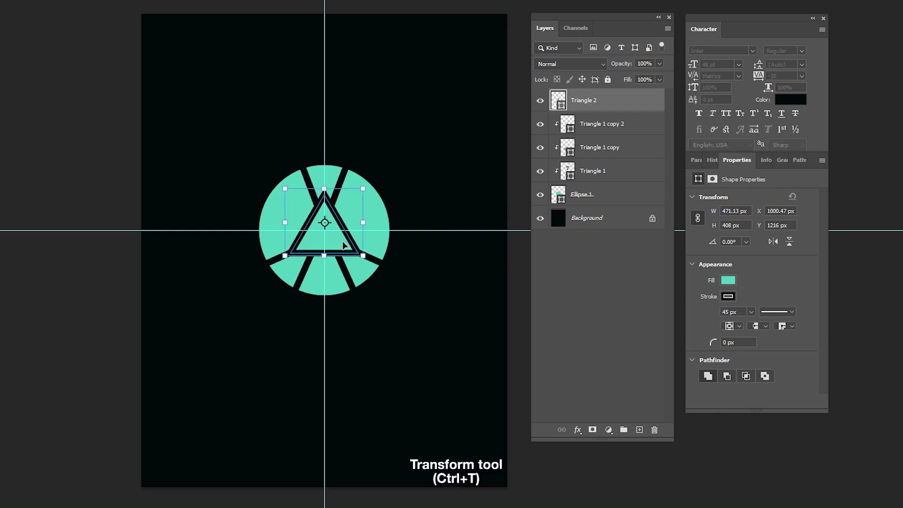
right_click(426, 226)
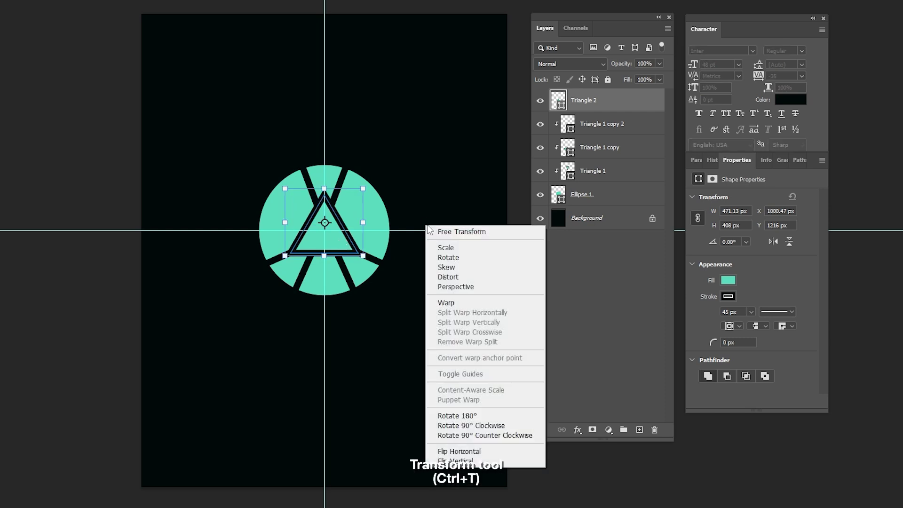
left_click(447, 462)
left_click_drag(342, 203, 342, 227)
key("Return")
left_click(388, 208)
Duplicate the inverted triangle and enlarge the lower of the two to about 865 by 749 px, nudged down until its tip meets the circle's bottom edge
left_click(637, 101)
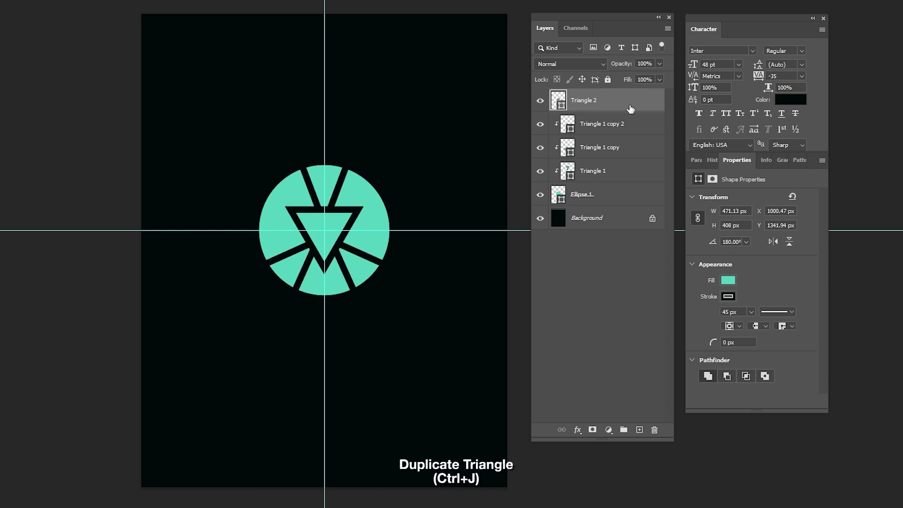
key("ctrl+j")
left_click(633, 126)
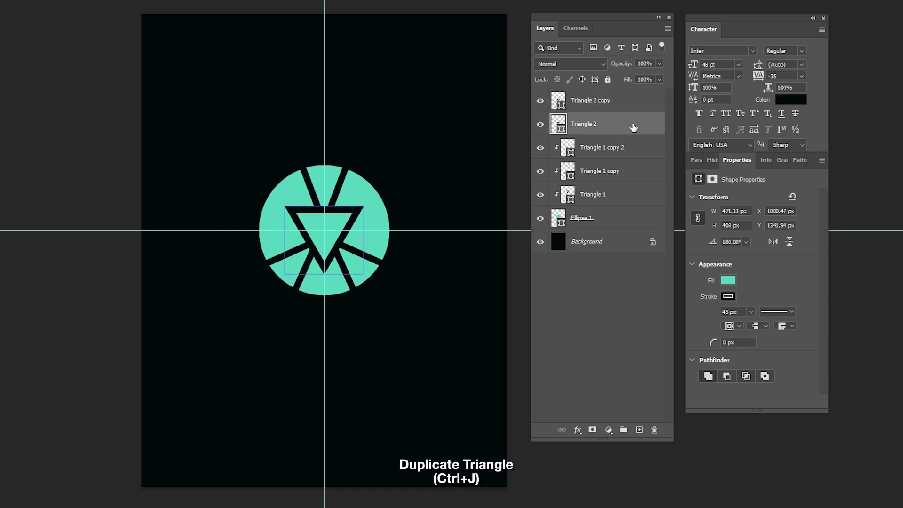
key("ctrl+t")
left_click_drag(365, 204, 402, 180)
key("Down")
key("Down")
key("Down")
key("Down")
key("Down")
key("Down")
key("Down")
key("Down")
key("Down")
key("Down")
key("Down")
key("Down")
key("Down")
key("Down")
key("Down")
key("Down")
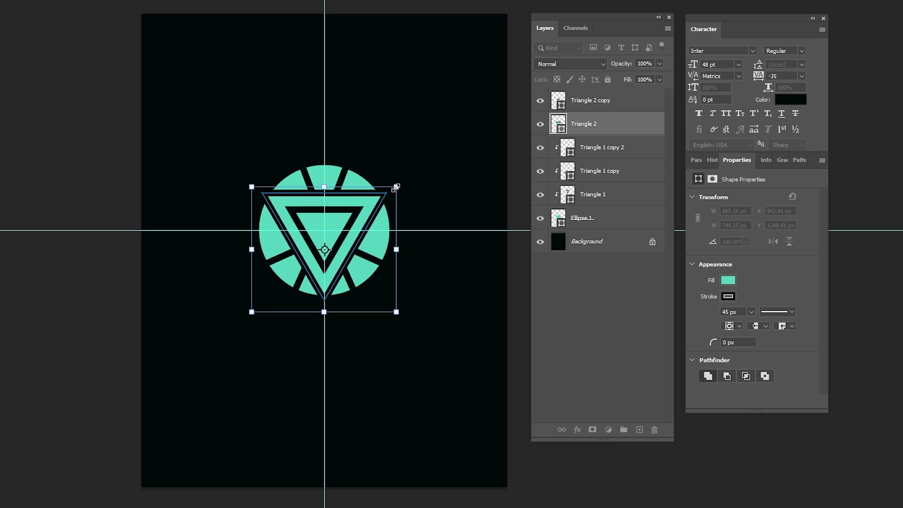
key("Return")
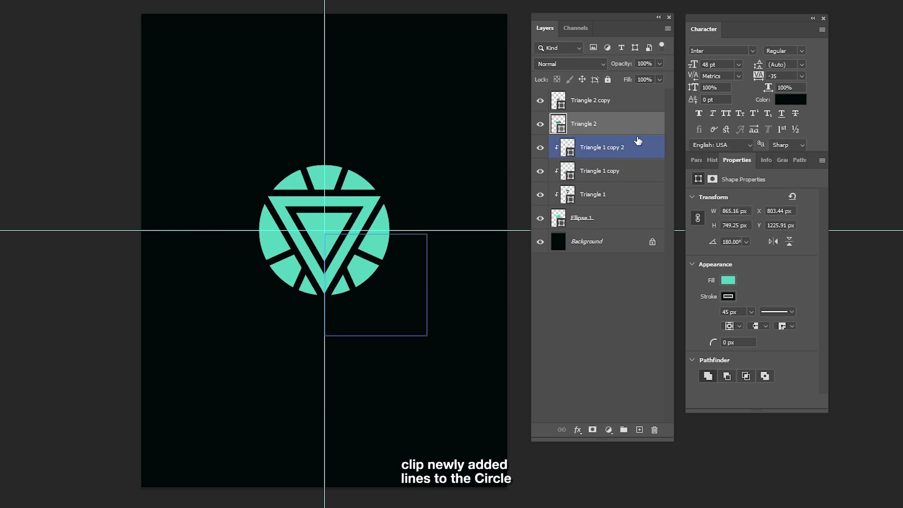
Clip both inverted triangles to the circle and hide the guides
left_click(636, 131, "alt")
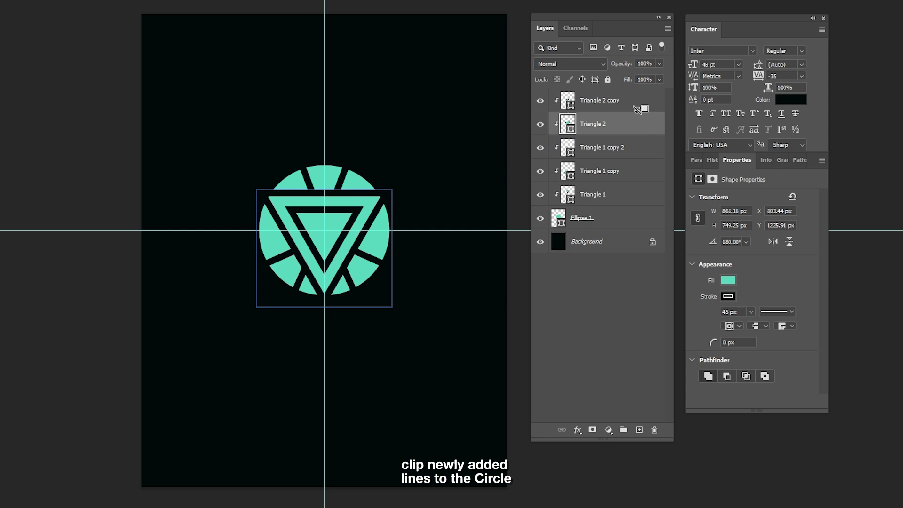
left_click(643, 112, "alt")
key("ctrl+semicolon")
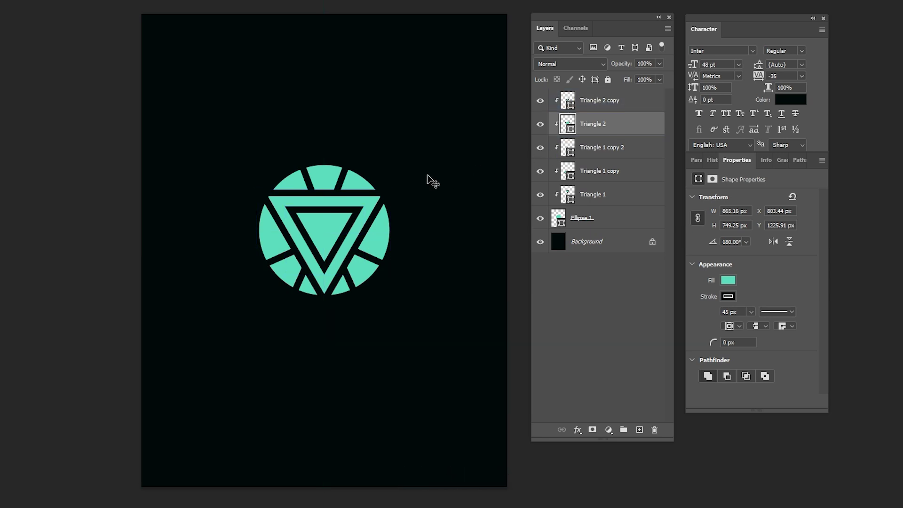
Draw a black-stroked line with the Line Tool from the inner triangle's upper-right corner outward to the circle's edge
left_click(604, 249)
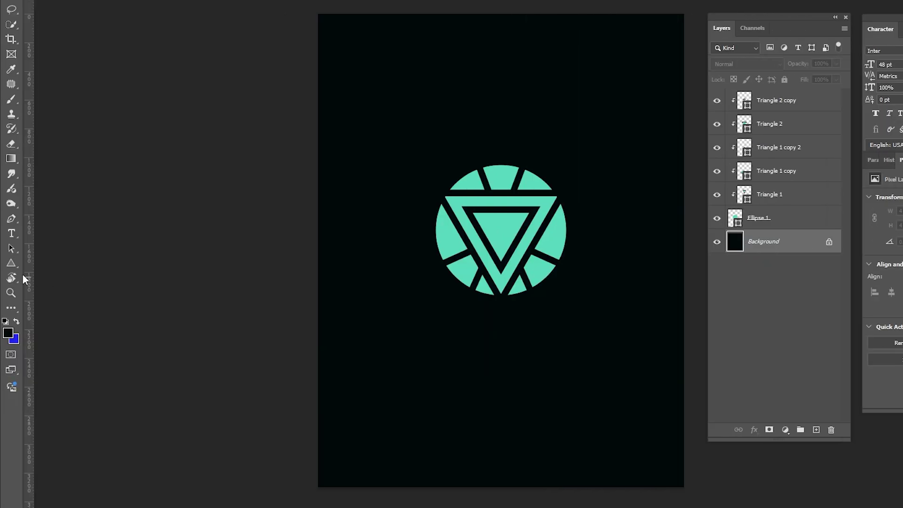
right_click(12, 263)
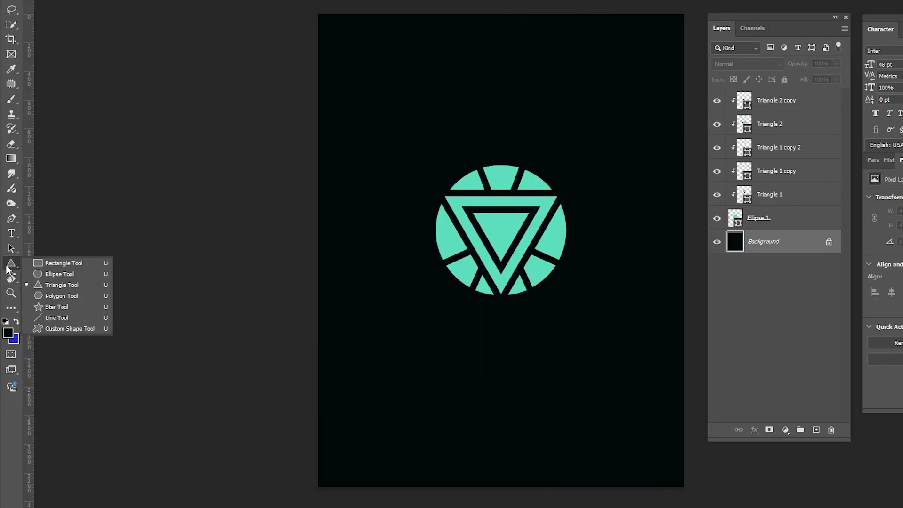
left_click(61, 315)
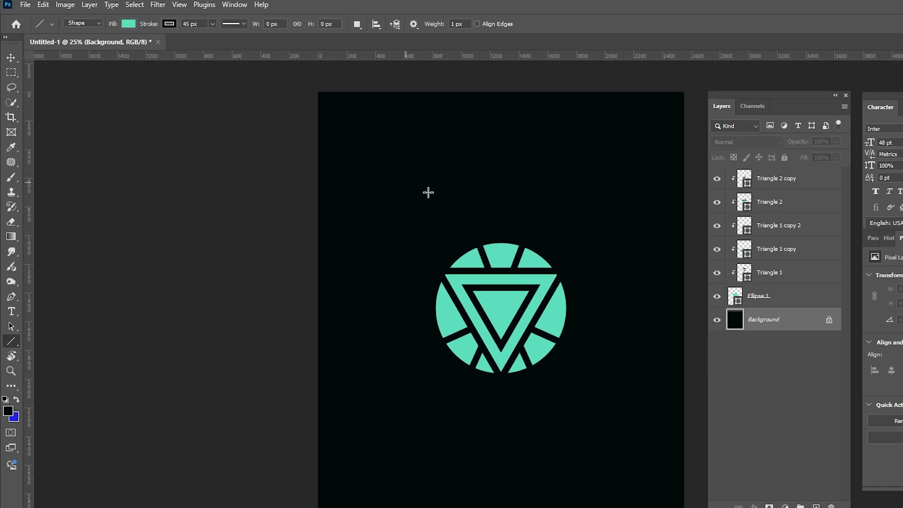
left_click_drag(534, 287, 576, 265)
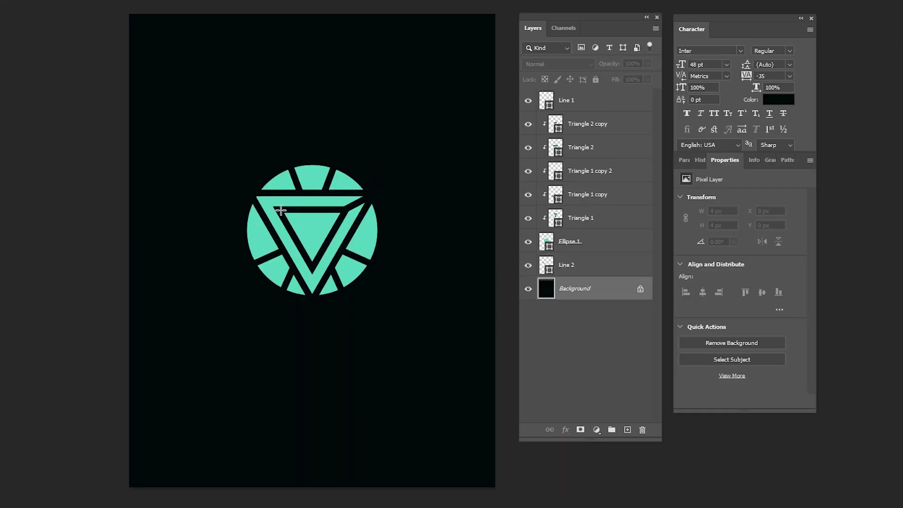
left_click(572, 101)
key("Escape")
Draw two more lines outward from the inner triangle's upper-left and lower corners, about 372 px and 408 px long
left_click_drag(280, 209, 232, 184)
key("Escape")
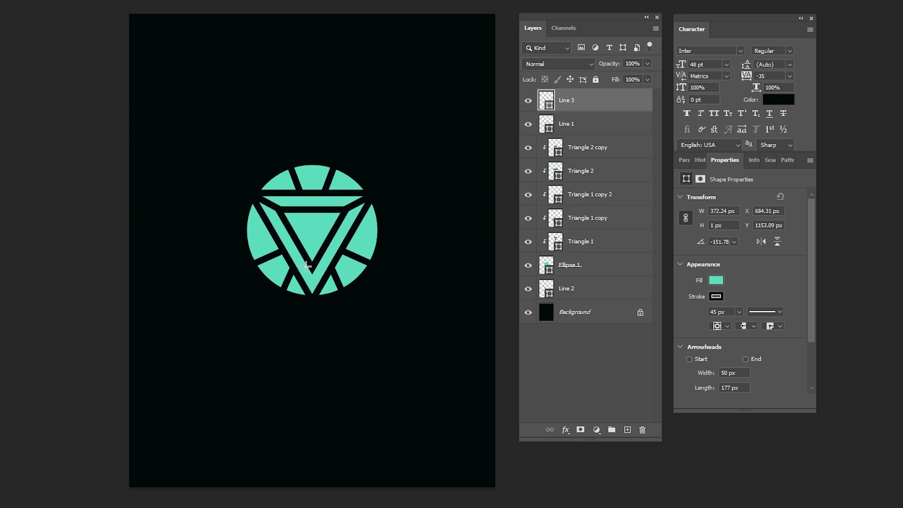
left_click_drag(311, 266, 312, 322)
key("Escape")
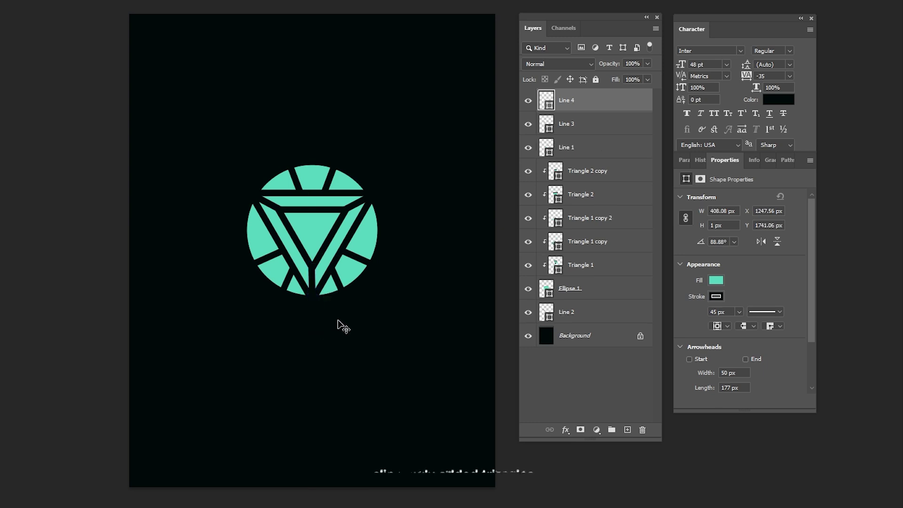
Nudge the upper-left line slightly down and clip all three corner lines to the circle
left_click(607, 125)
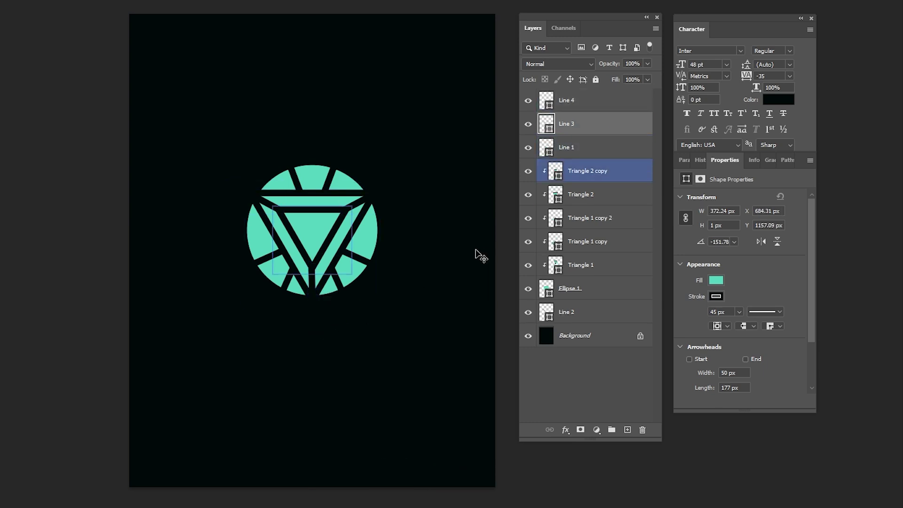
left_click(620, 159, "alt")
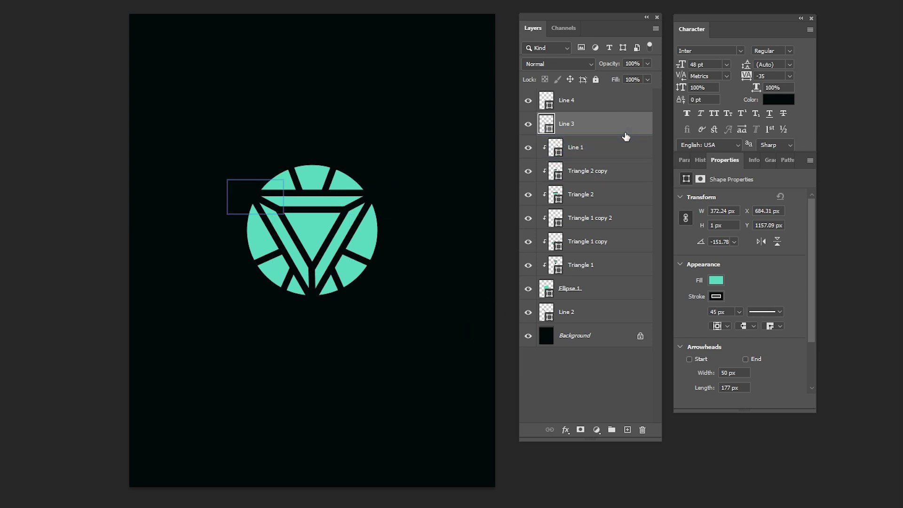
left_click(625, 135, "alt")
left_click(626, 111, "alt")
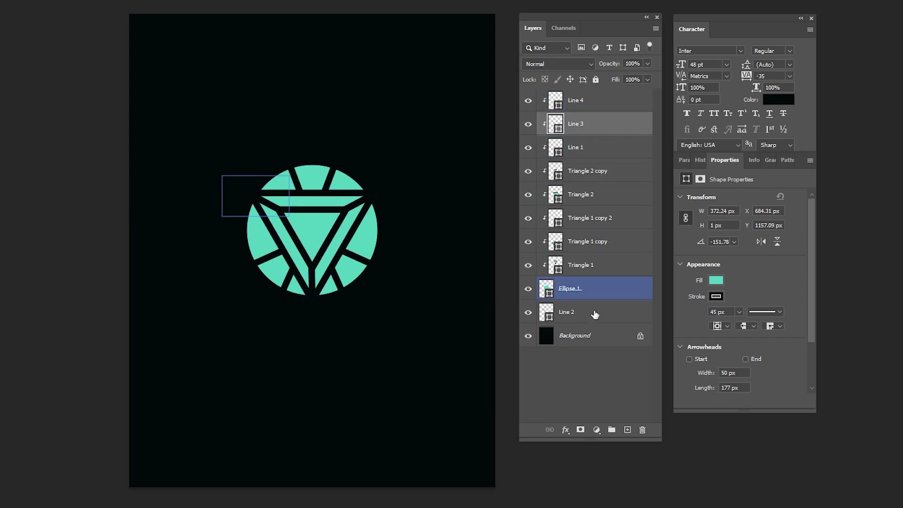
Convert all the emblem's line, triangle and circle layers into one Smart Object
left_click(631, 106)
left_click(595, 310, "shift")
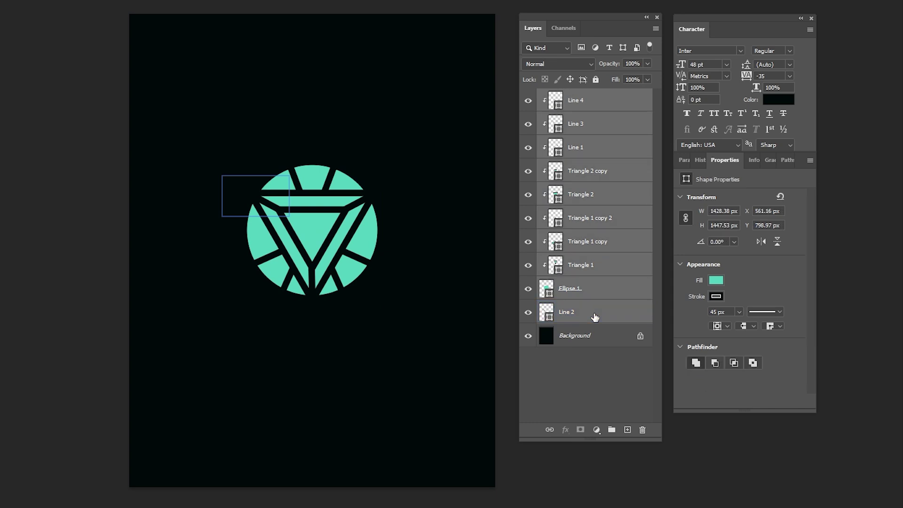
right_click(595, 314)
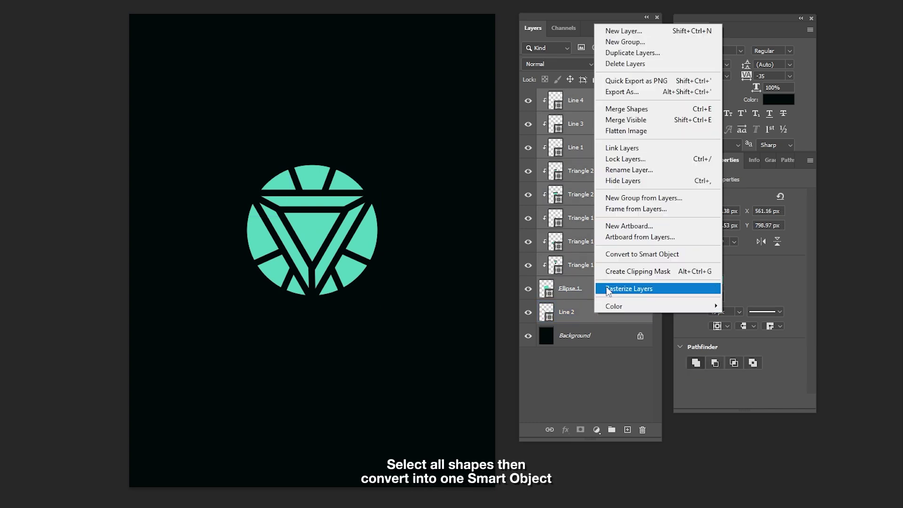
left_click(632, 254)
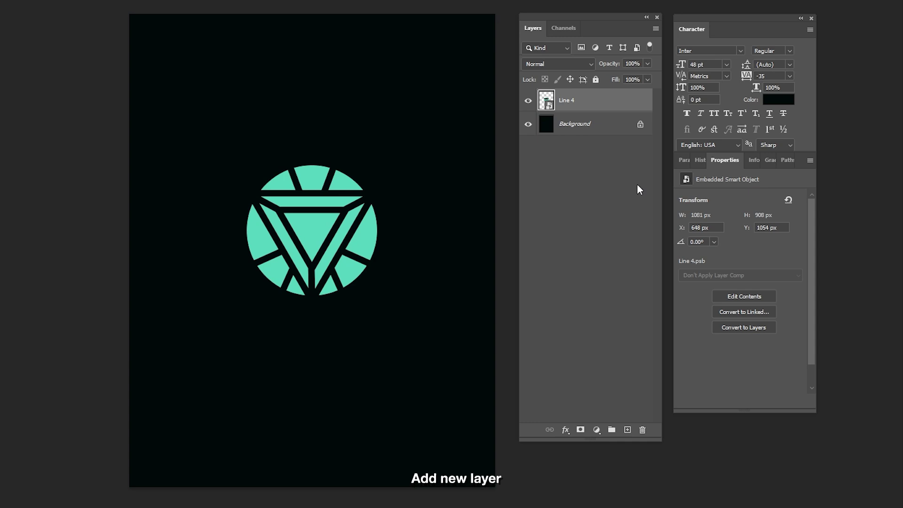
Paint a soft white glow about 650 by 659 px at the emblem's center on a new layer at 80% opacity
left_click(627, 429)
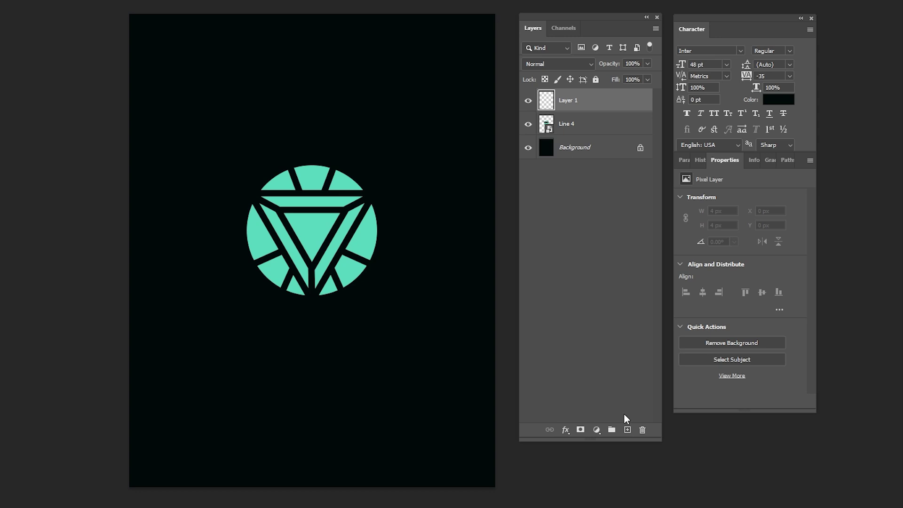
key("b")
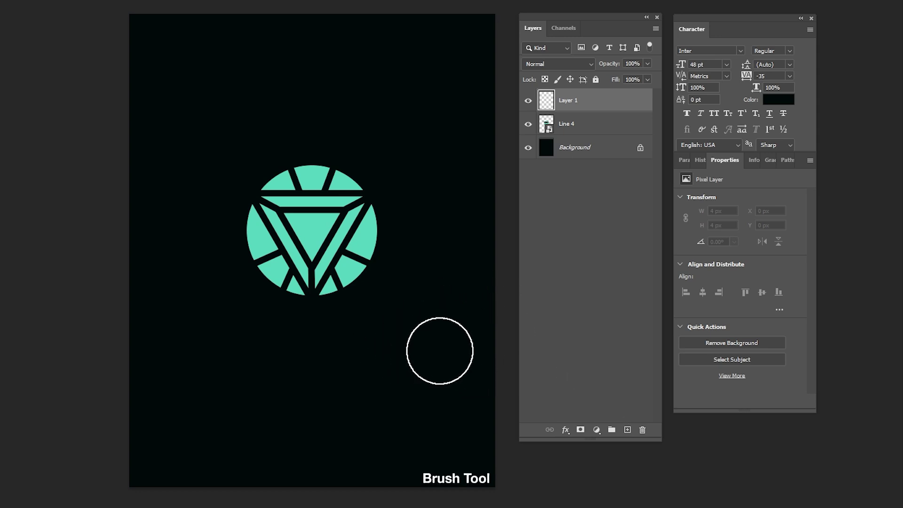
left_click_drag(525, 252, 502, 183)
left_click(762, 180)
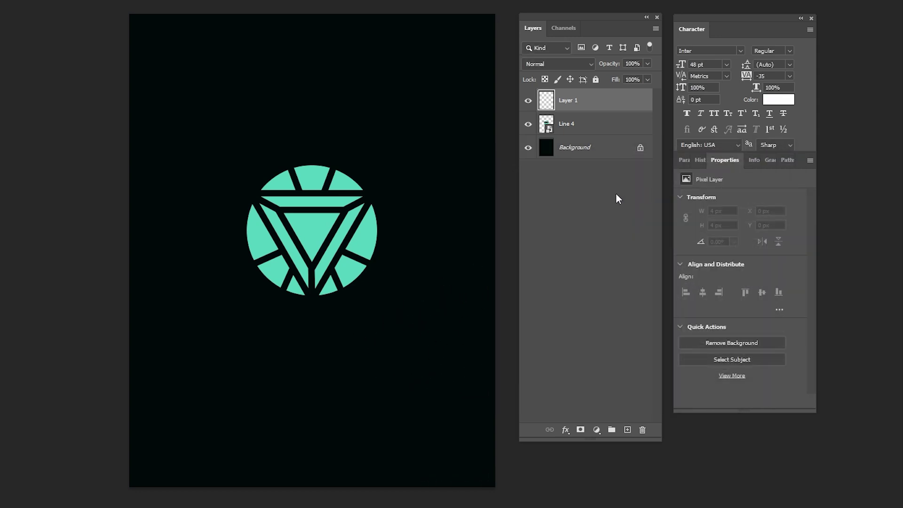
left_click(311, 231)
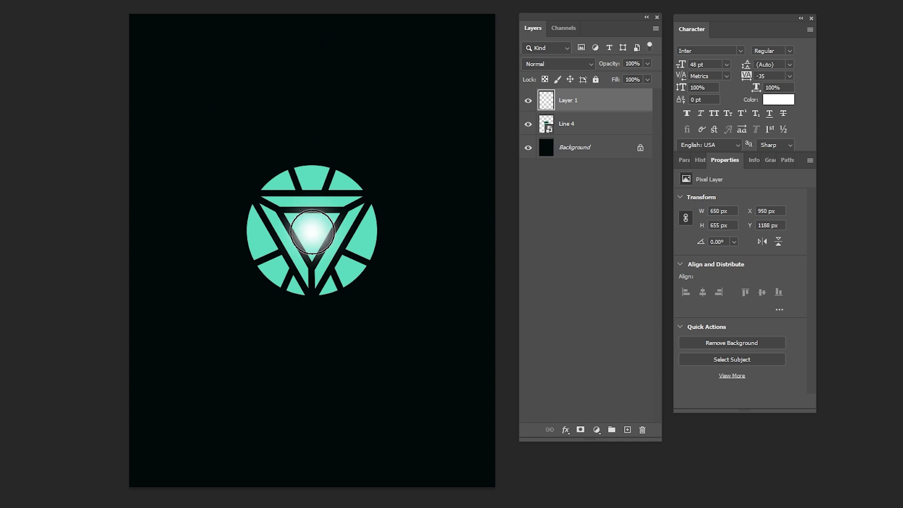
left_click(311, 232)
key("v")
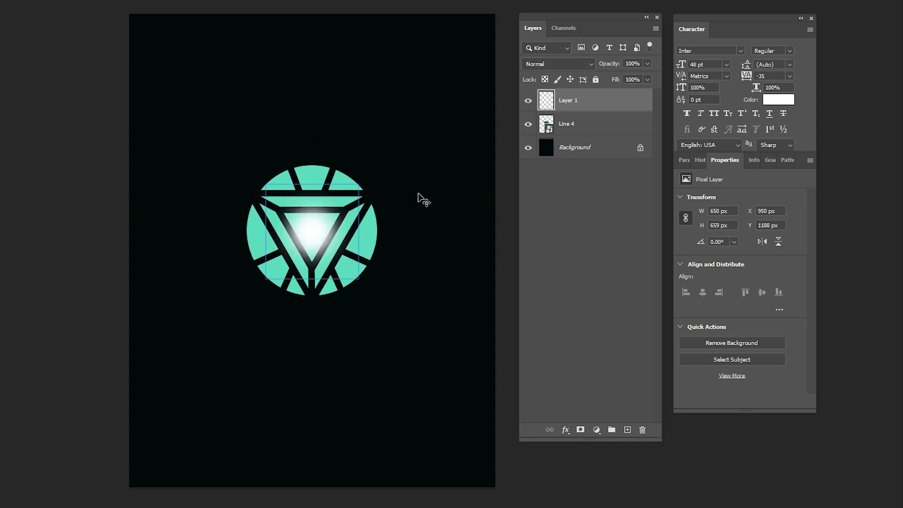
left_click(647, 63)
left_click_drag(648, 77, 638, 77)
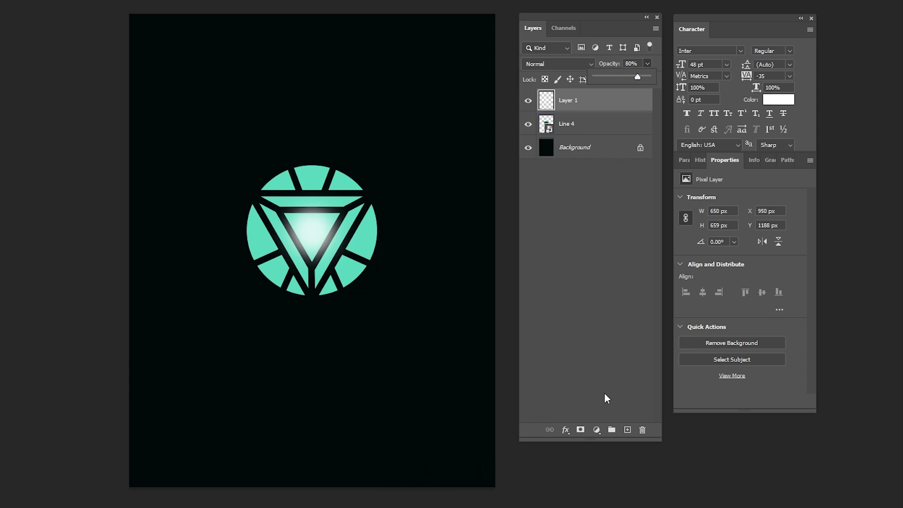
Add a new top layer, sample the emblem's teal as the brush color and set the brush flow to 1%
left_click(627, 429)
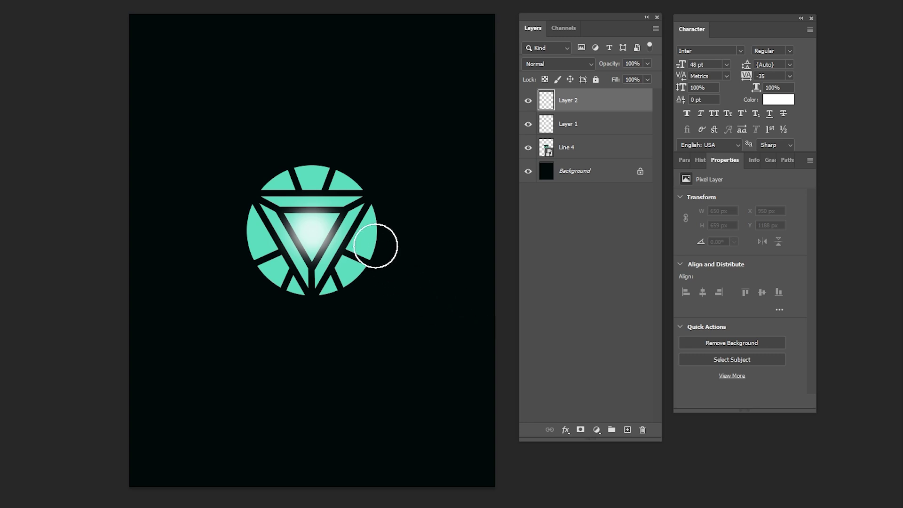
left_click(370, 235, "alt")
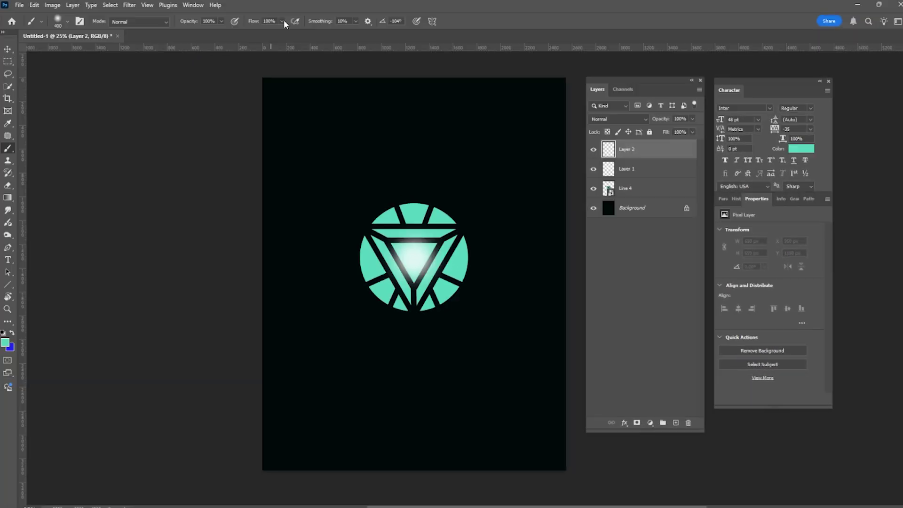
left_click(282, 21)
left_click_drag(284, 34, 232, 38)
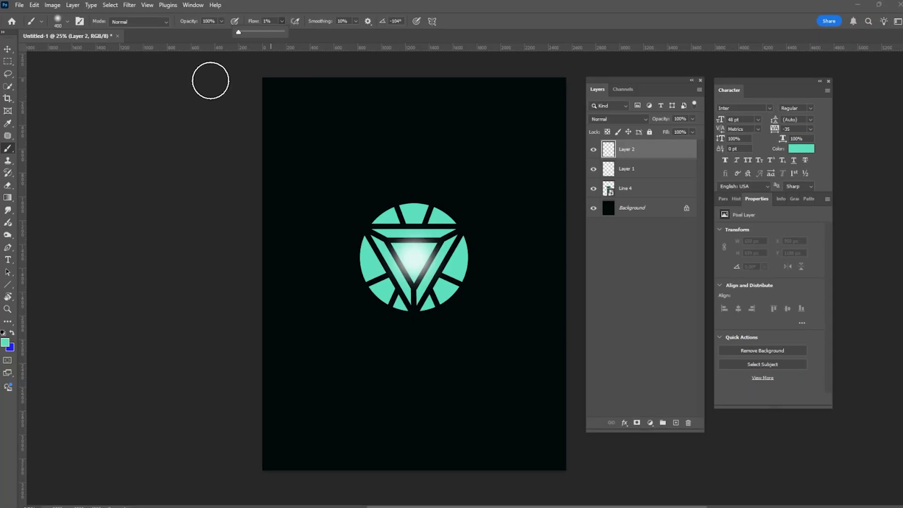
Enlarge the brush beyond 1100 px and paint a faint teal glow over and around the emblem
key("bracketright")
key("bracketright")
key("bracketright")
key("bracketright")
key("bracketright")
key("bracketright")
key("bracketright")
key("bracketright")
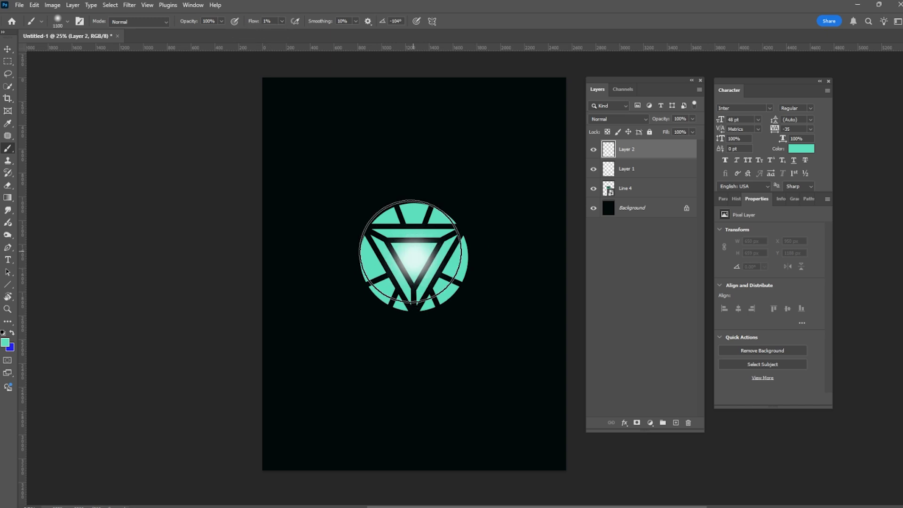
key("bracketright")
mouse_move(415, 254)
left_mouse_down()
mouse_move(392, 253)
mouse_move(416, 260)
left_mouse_up()
key("bracketright")
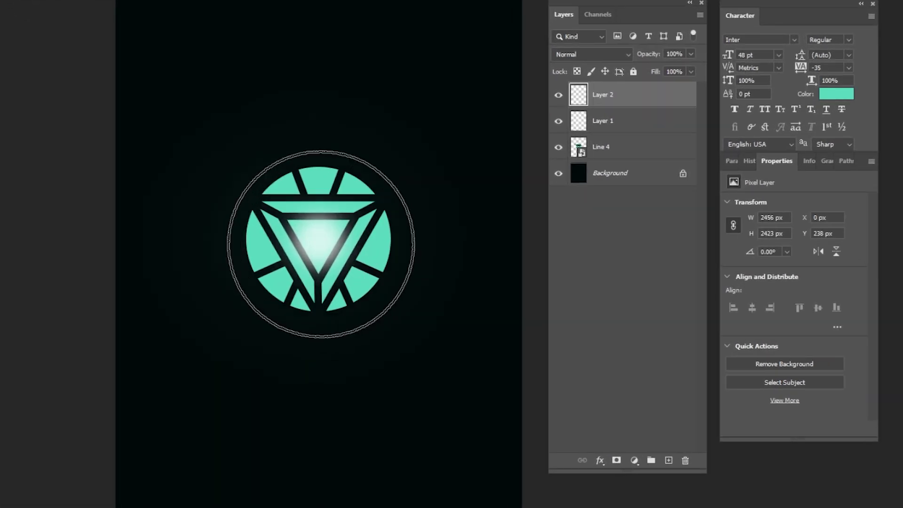
mouse_move(186, 262)
left_mouse_down()
mouse_move(409, 292)
mouse_move(302, 195)
mouse_move(246, 278)
mouse_move(242, 238)
left_mouse_up()
key("v")
Select the teal areas of the emblem's Smart Object layer by Color Range with a fuzziness of 86
left_click(632, 156)
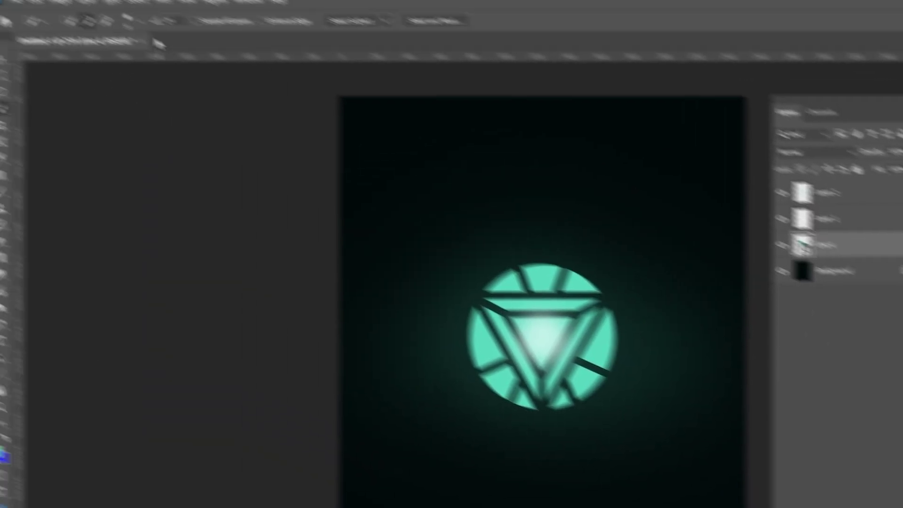
left_click(146, 4)
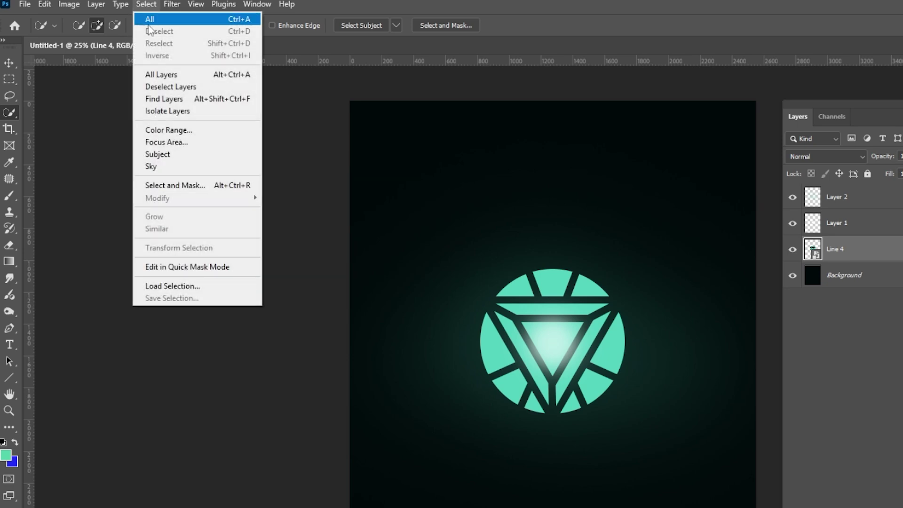
left_click(167, 131)
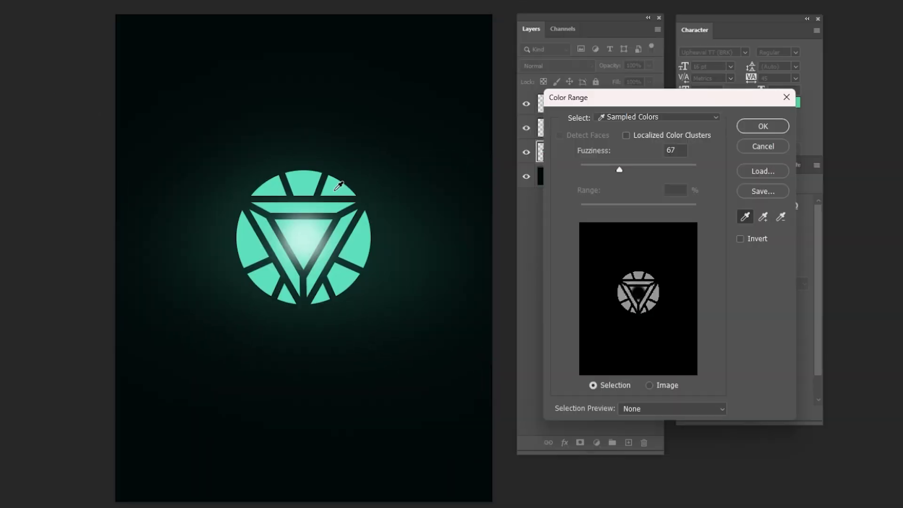
left_click(365, 230)
left_click_drag(630, 171, 631, 172)
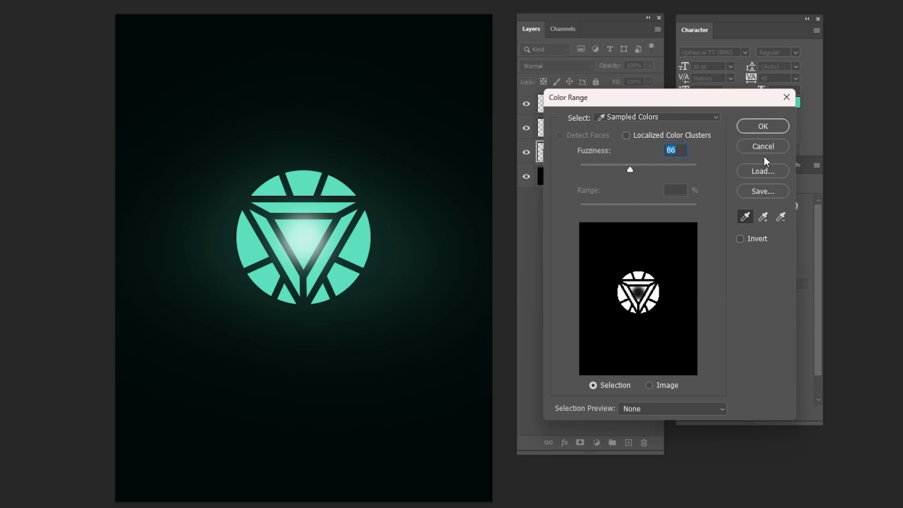
left_click(760, 127)
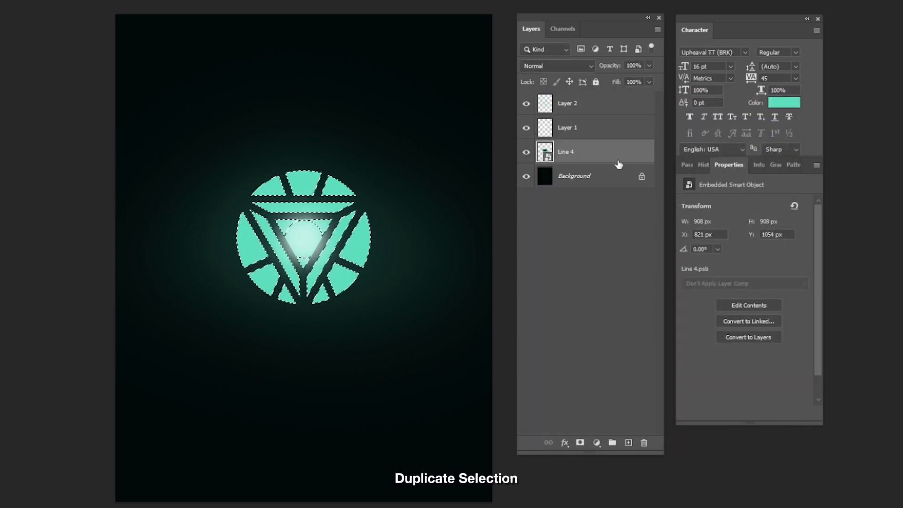
Copy the selected teal areas to a new layer and convert that layer to a Smart Object
key("ctrl+j")
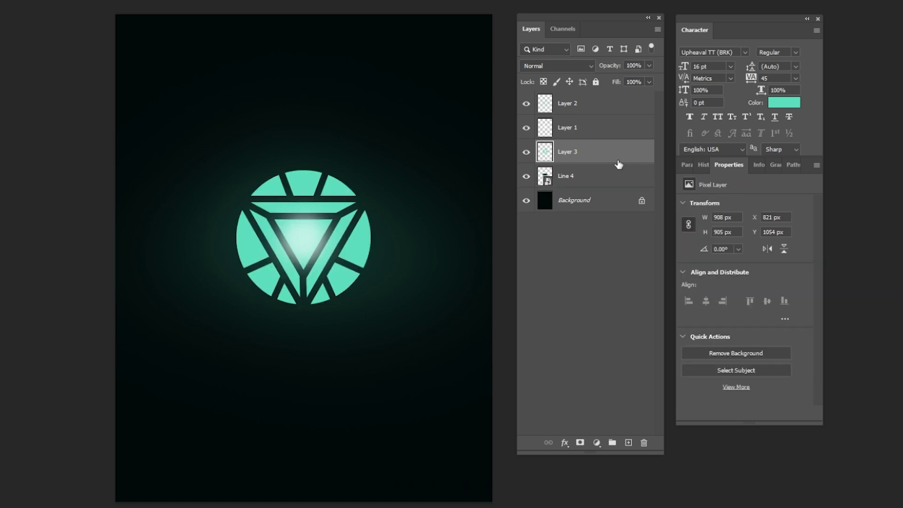
right_click(623, 155)
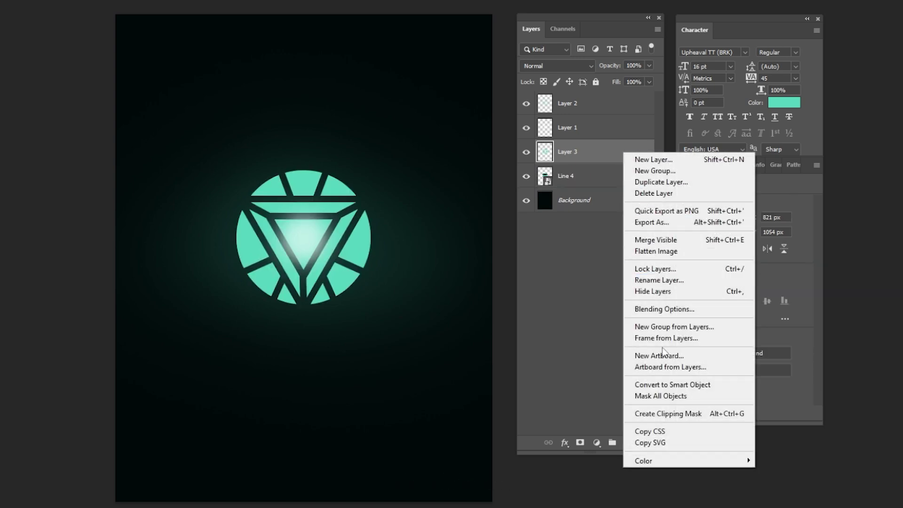
left_click(668, 384)
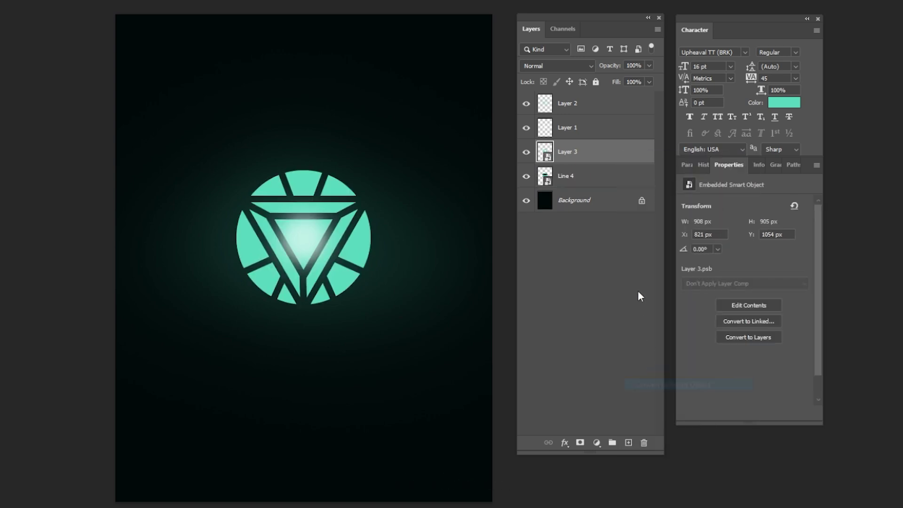
Apply an Outer Glow to the copied emblem layer, using the pasted color and a raised glow opacity
double_click(614, 160)
left_click_drag(614, 71, 676, 77)
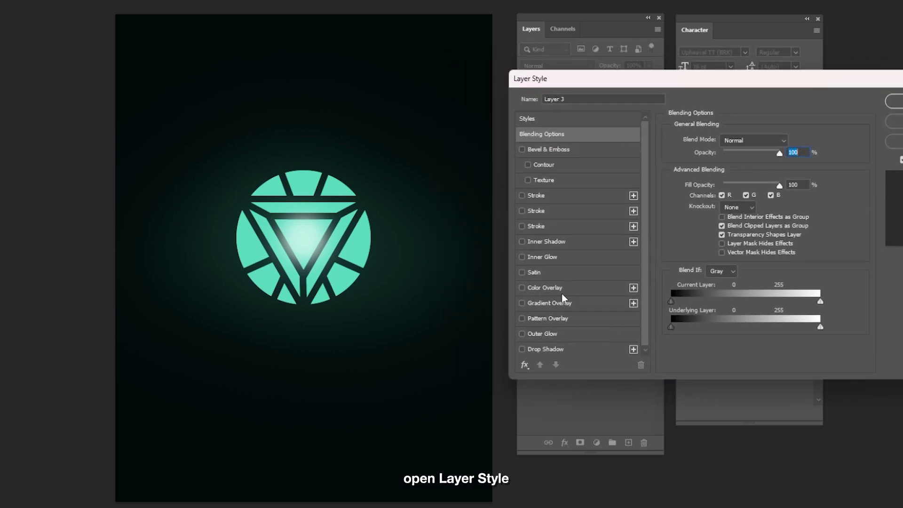
left_click(558, 333)
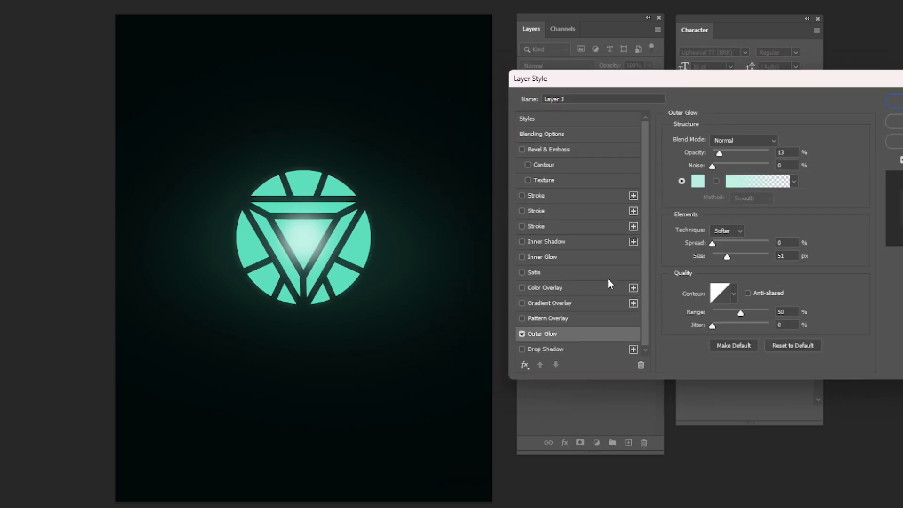
left_click(696, 181)
key("ctrl+v")
key("Return")
left_click_drag(719, 153, 743, 154)
left_click(737, 151)
left_click(892, 101)
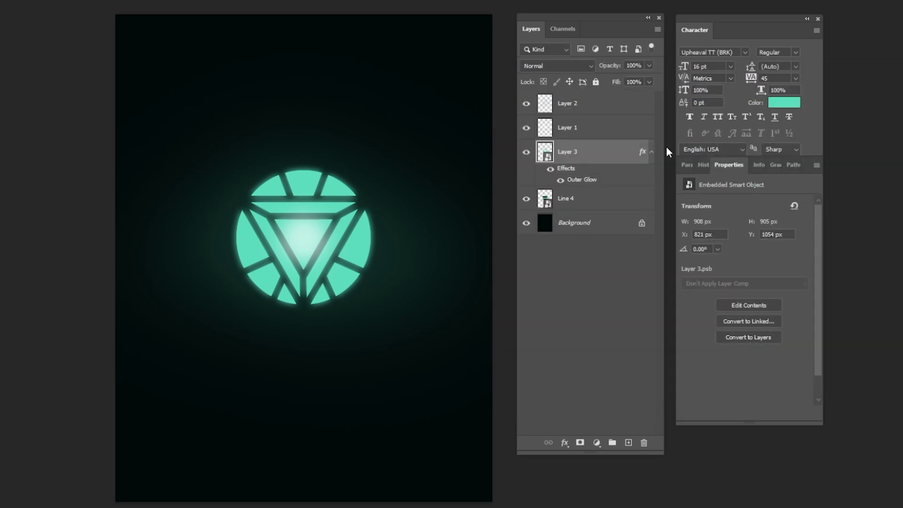